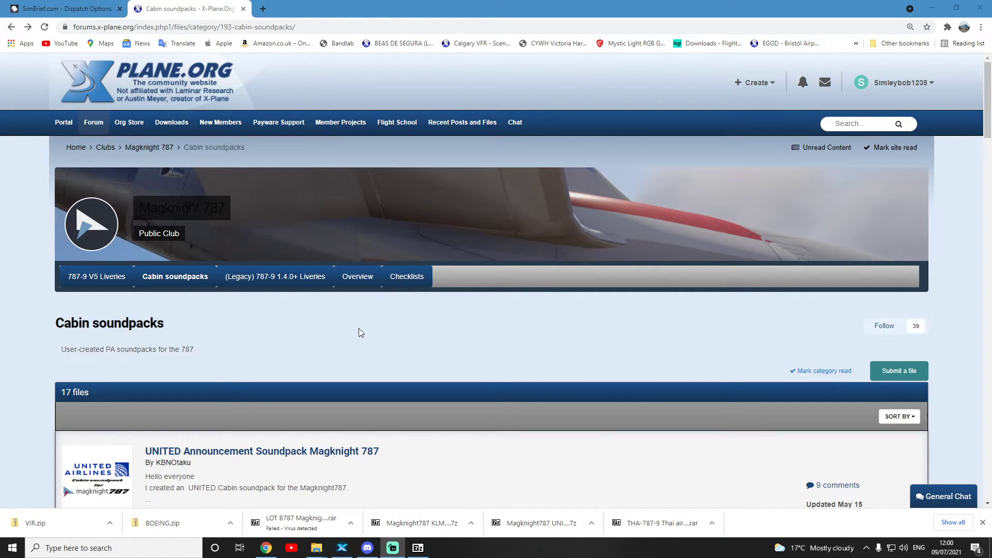
{"action": "scroll", "coordinate": [289, 326], "scroll_direction": "down", "scroll_amount": 6}
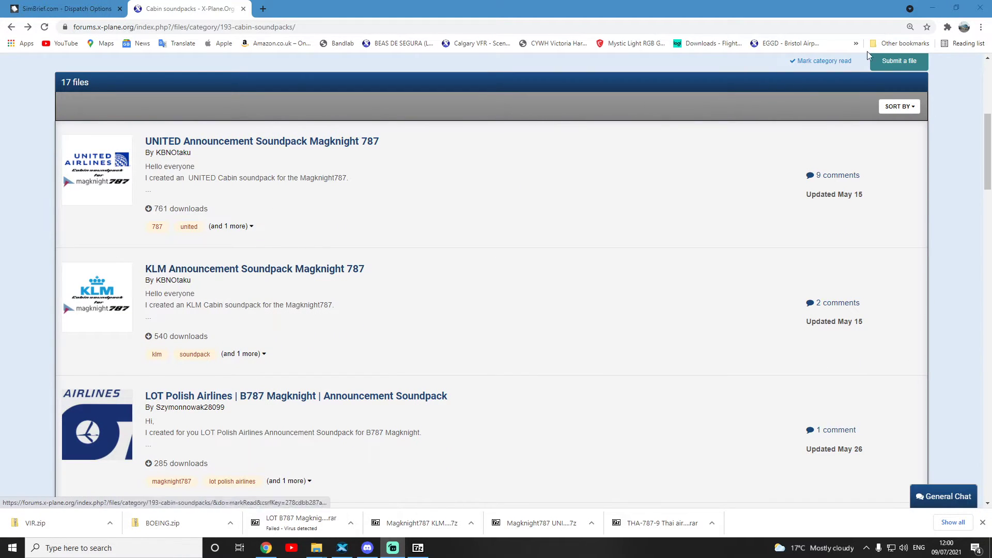
{"action": "key", "text": "alt+Tab"}
{"action": "left_click", "coordinate": [932, 5]}
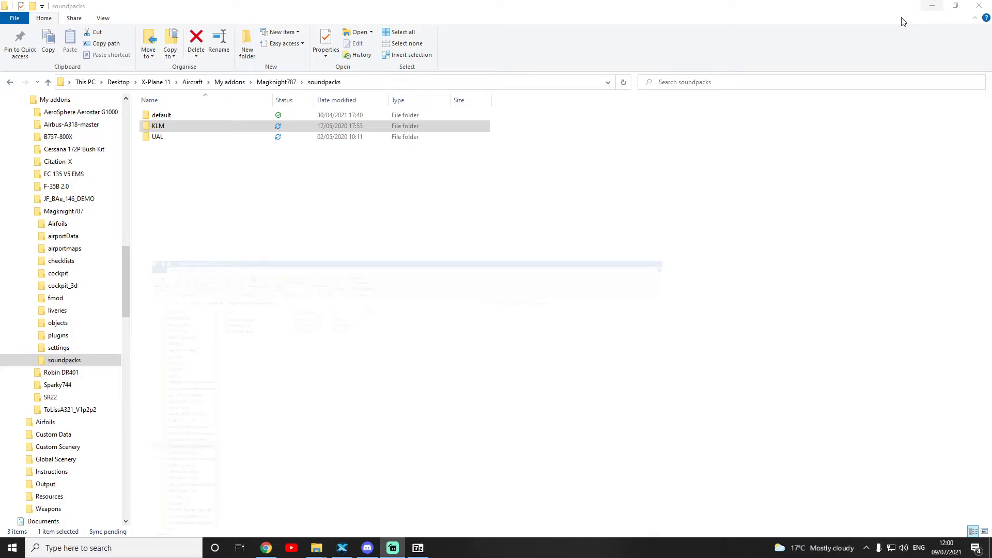
{"action": "left_click", "coordinate": [930, 5]}
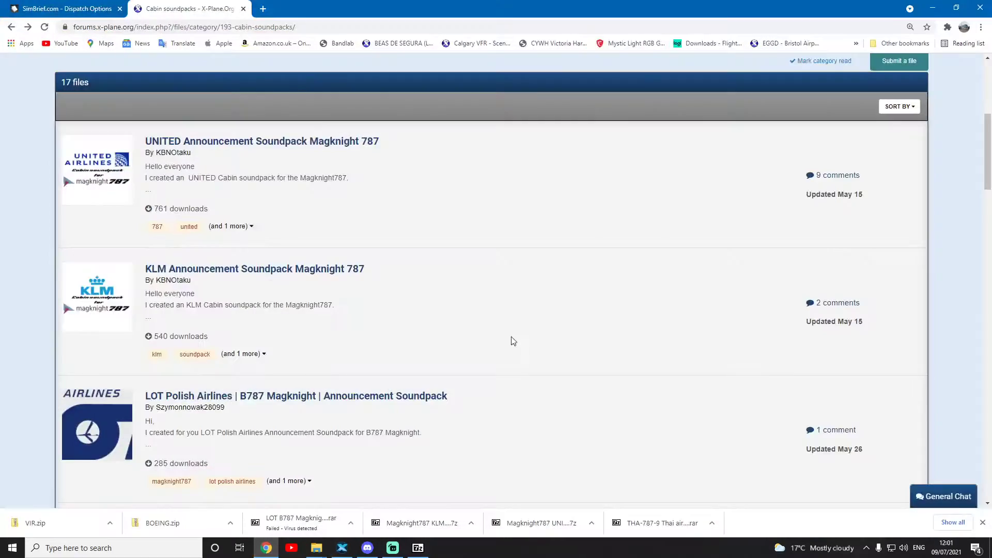
Step: Open the Air Canada Announcement Soundpack Magknight 787 page from the cabin soundpacks list and download its file
{"action": "scroll", "coordinate": [268, 263], "scroll_direction": "down", "scroll_amount": 1}
{"action": "scroll", "coordinate": [268, 263], "scroll_direction": "down", "scroll_amount": 12}
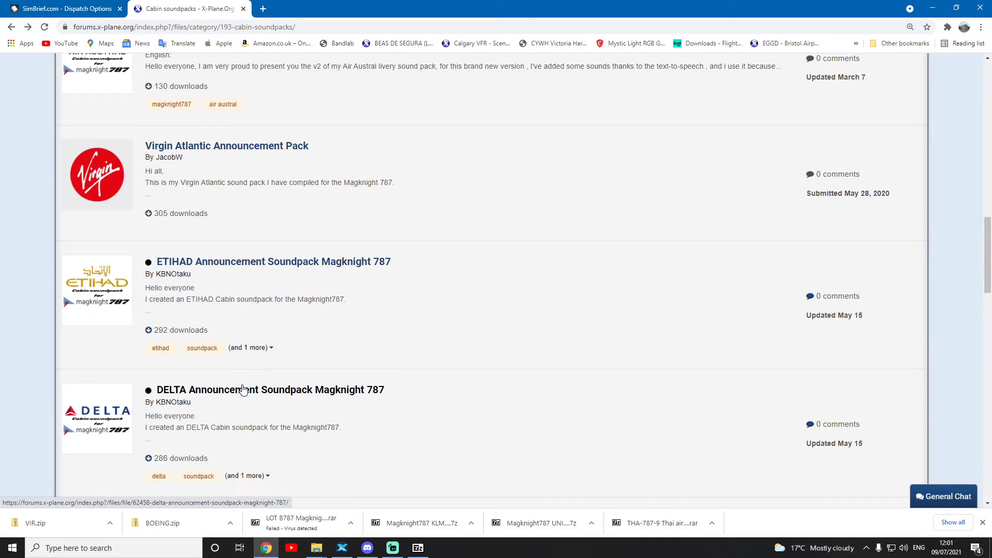
{"action": "scroll", "coordinate": [242, 372], "scroll_direction": "down", "scroll_amount": 6}
{"action": "scroll", "coordinate": [236, 349], "scroll_direction": "down", "scroll_amount": 1}
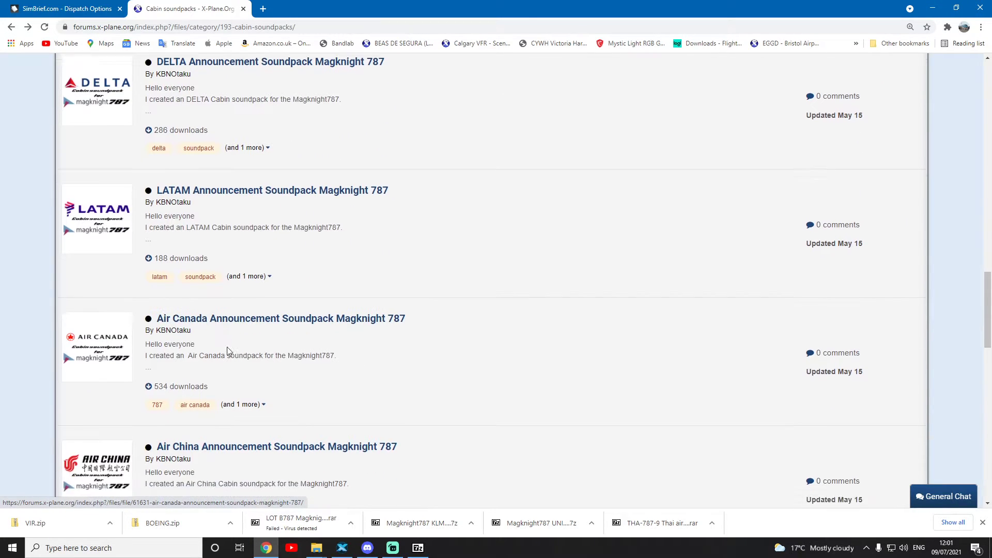
{"action": "left_click", "coordinate": [221, 289]}
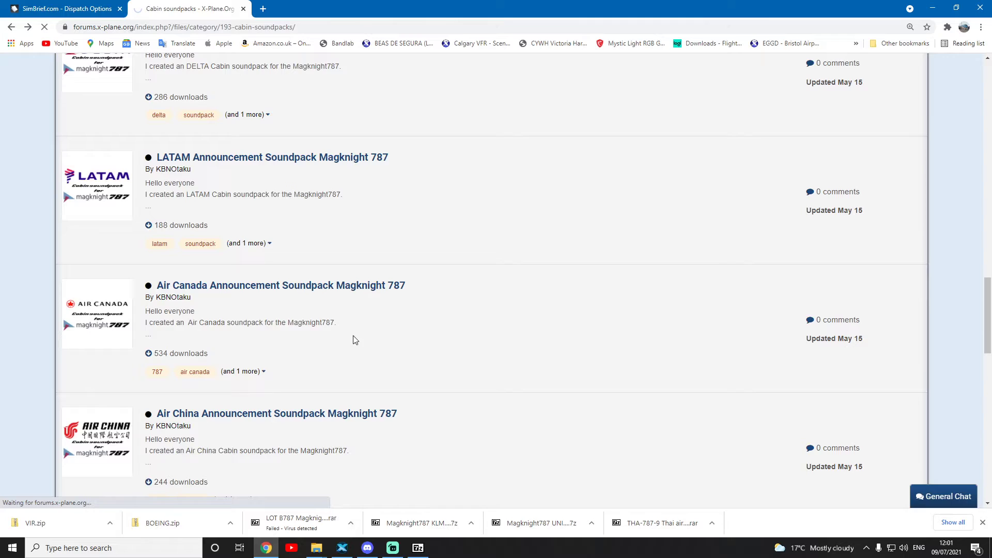
{"action": "scroll", "coordinate": [467, 290], "scroll_direction": "down", "scroll_amount": 4}
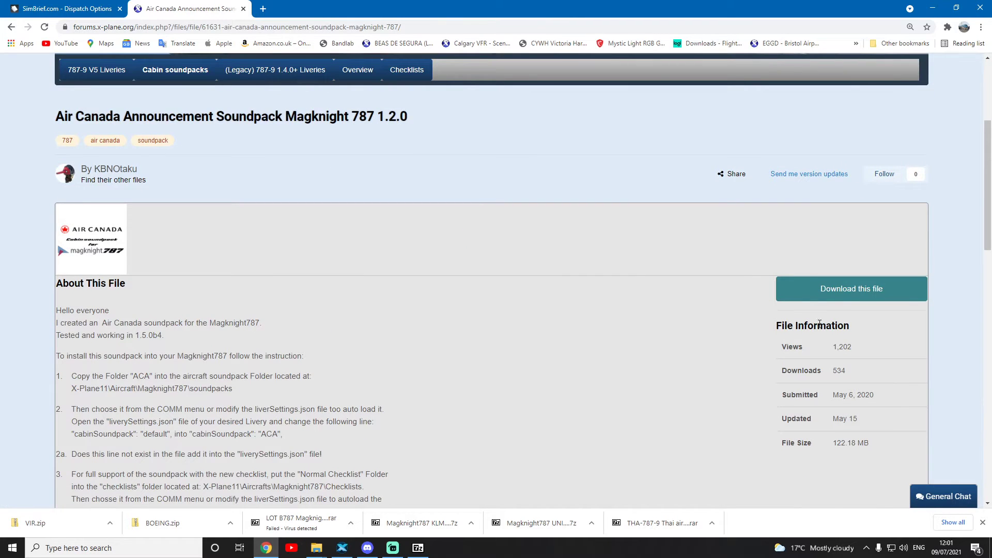
{"action": "left_click", "coordinate": [851, 287]}
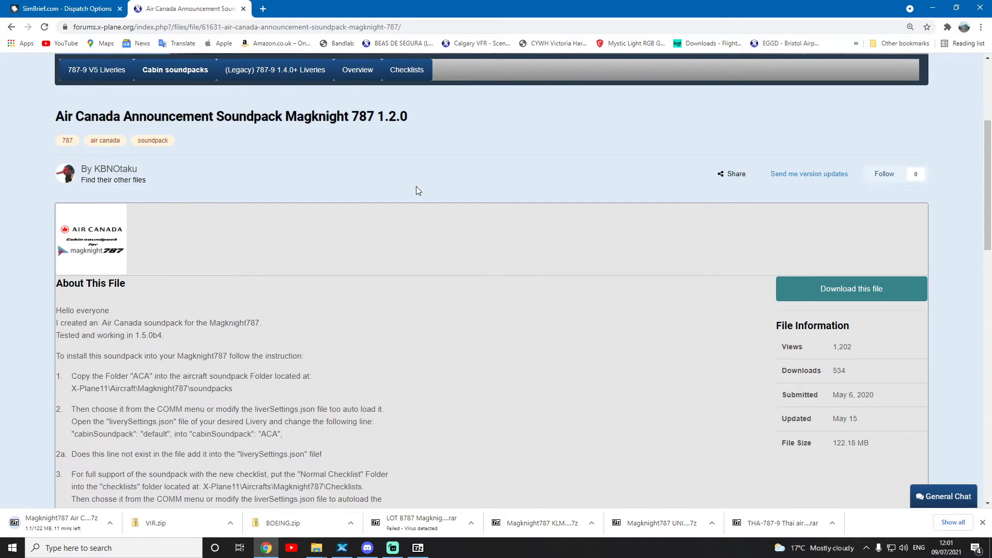
Step: Extract the downloaded Magknight787 Air Canada soundpack.7z into its own subfolder in Downloads
{"action": "mouse_move", "coordinate": [415, 554]}
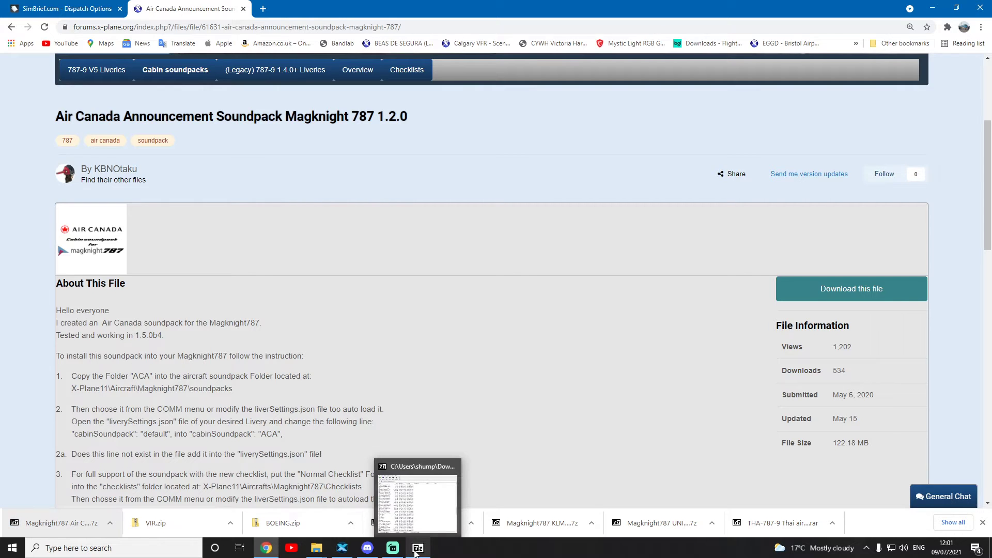
{"action": "left_click", "coordinate": [417, 553]}
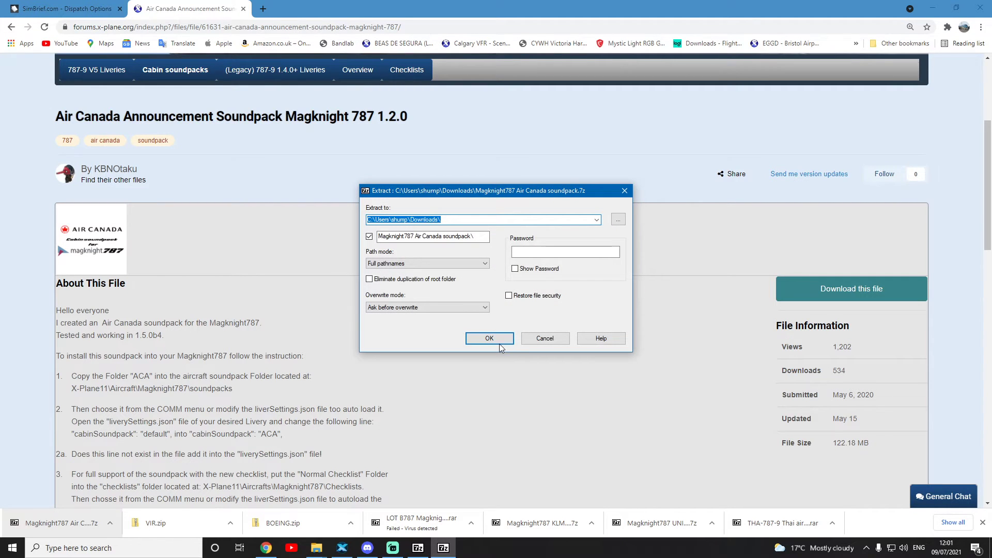
{"action": "left_click", "coordinate": [489, 339]}
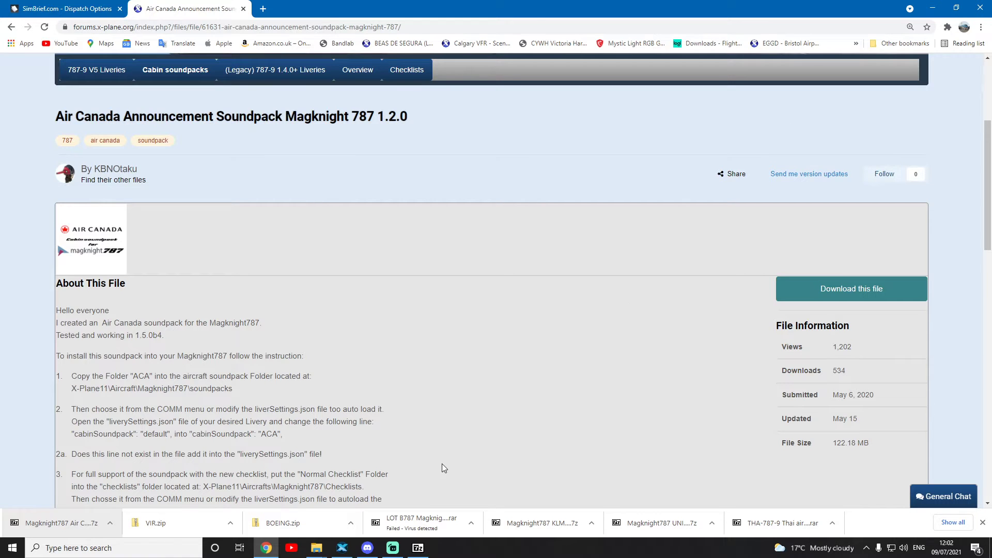
Step: Switch to File Explorer and open the ACA folder inside the extracted Magknight787 Air Canada soundpack folder in Downloads
{"action": "mouse_move", "coordinate": [316, 548]}
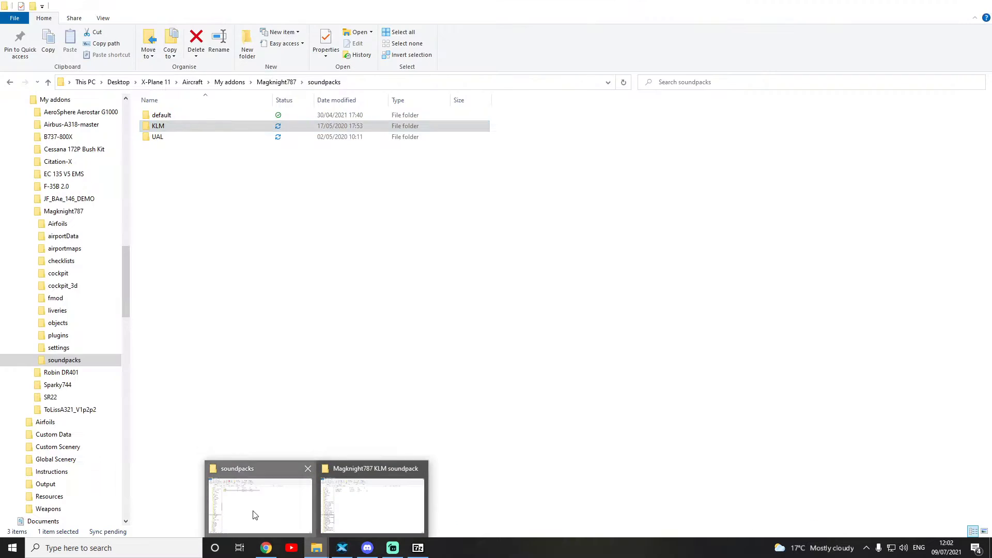
{"action": "left_click", "coordinate": [253, 514]}
{"action": "scroll", "coordinate": [122, 237], "scroll_direction": "down", "scroll_amount": 1}
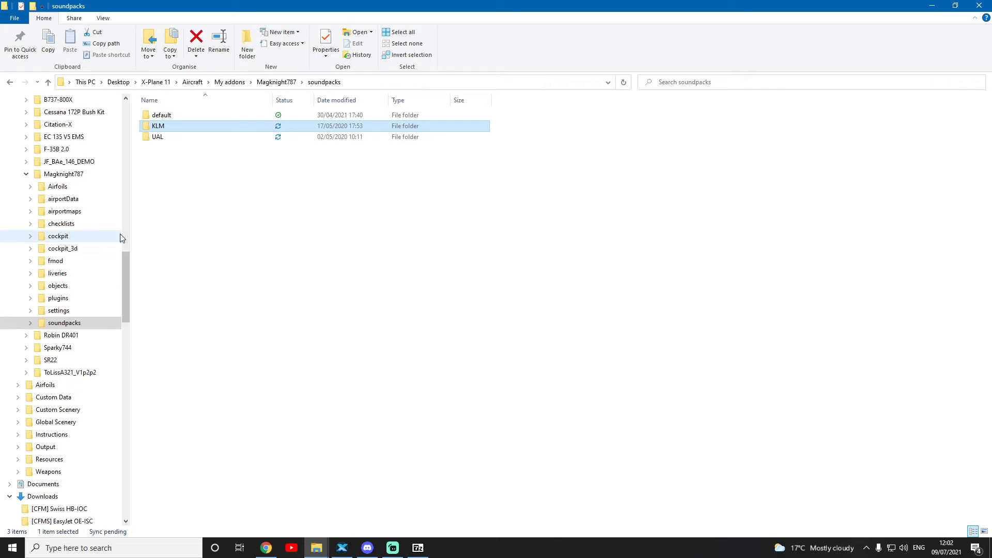
{"action": "left_click", "coordinate": [38, 495]}
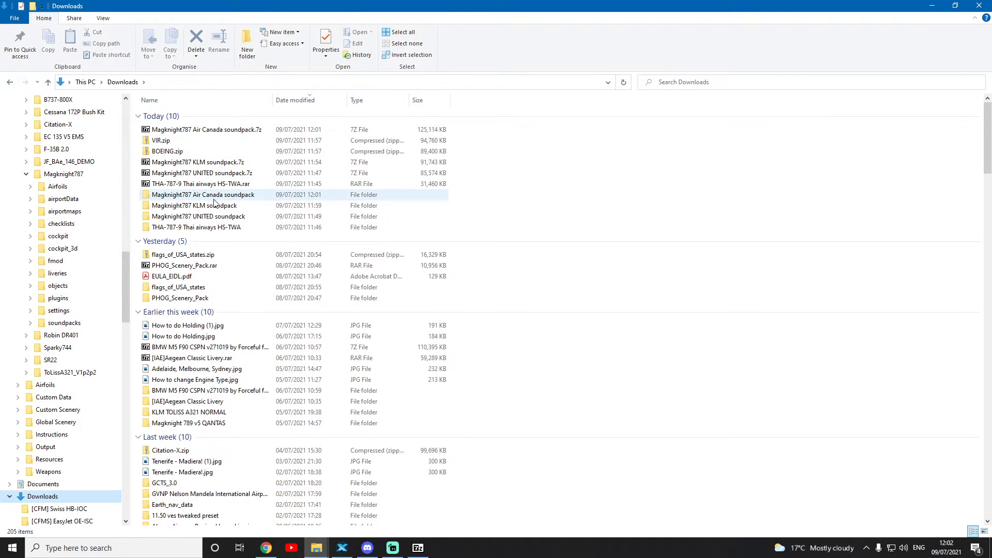
{"action": "double_click", "coordinate": [201, 194]}
{"action": "double_click", "coordinate": [190, 120]}
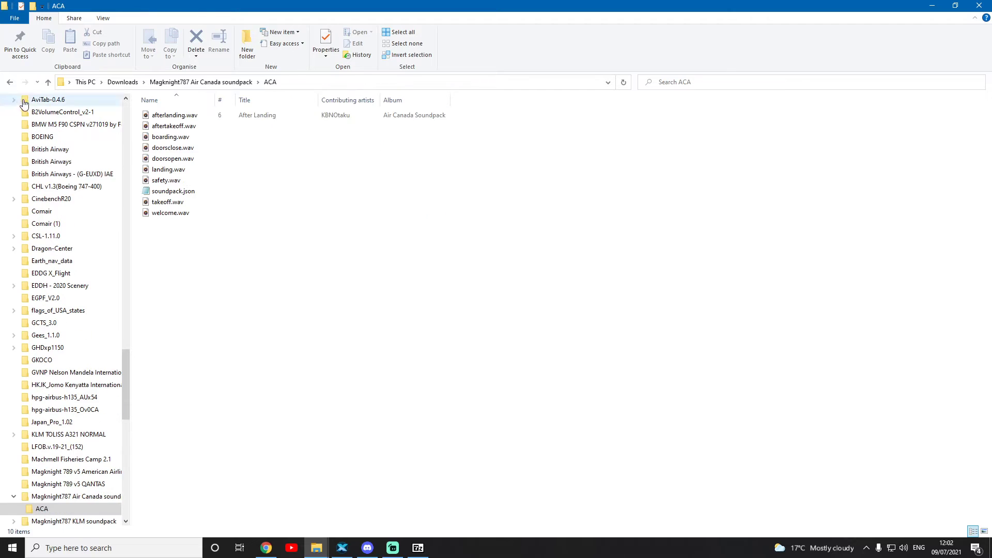
Step: Return to the Magknight787 Air Canada soundpack folder and cut the ACA folder
{"action": "left_click", "coordinate": [10, 83]}
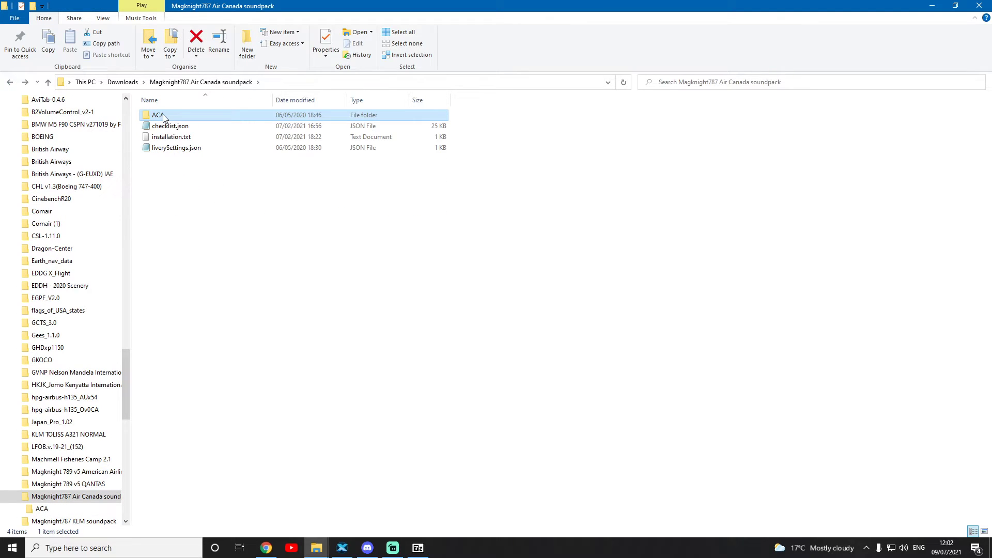
{"action": "right_click", "coordinate": [164, 116]}
{"action": "left_click", "coordinate": [205, 311]}
Step: In the other File Explorer window, go to Desktop > X-Plane 11 > Aircraft > My addons > Magknight787 > soundpacks
{"action": "scroll", "coordinate": [57, 266], "scroll_direction": "down", "scroll_amount": 2}
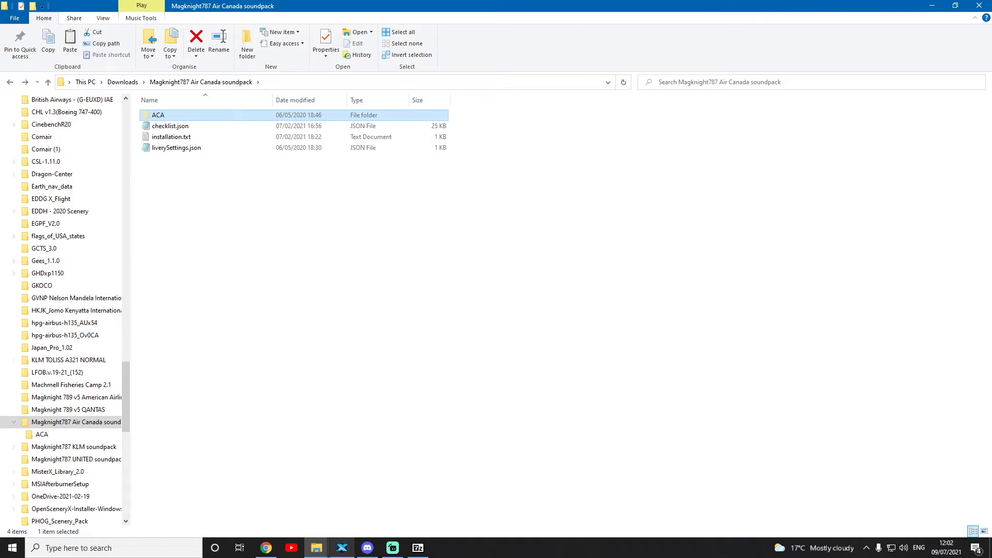
{"action": "mouse_move", "coordinate": [328, 554]}
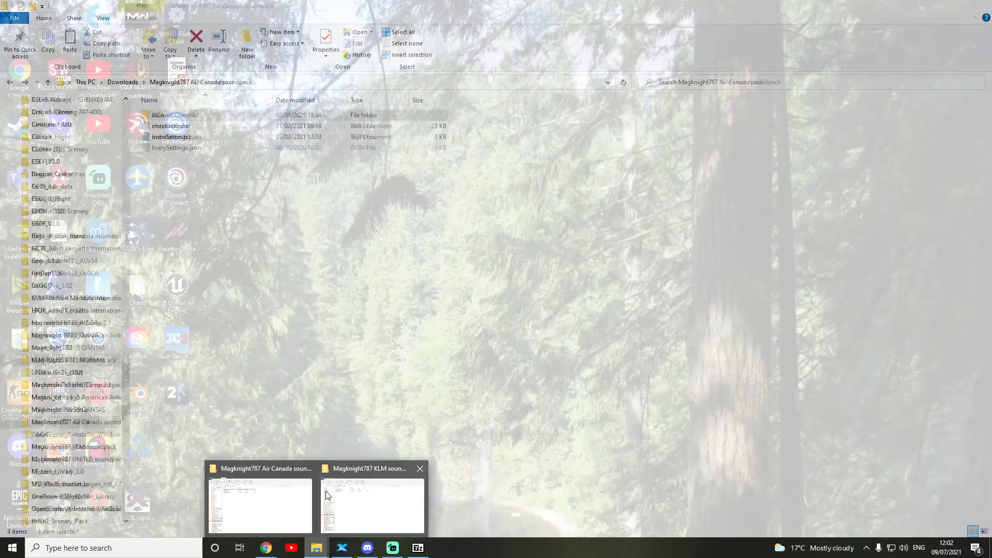
{"action": "left_click", "coordinate": [326, 495]}
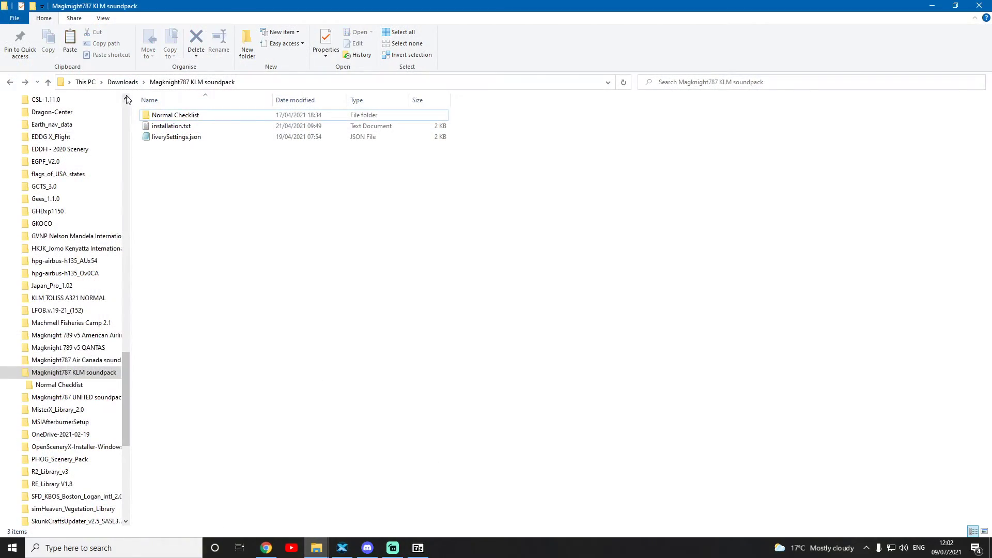
{"action": "left_click", "coordinate": [123, 83]}
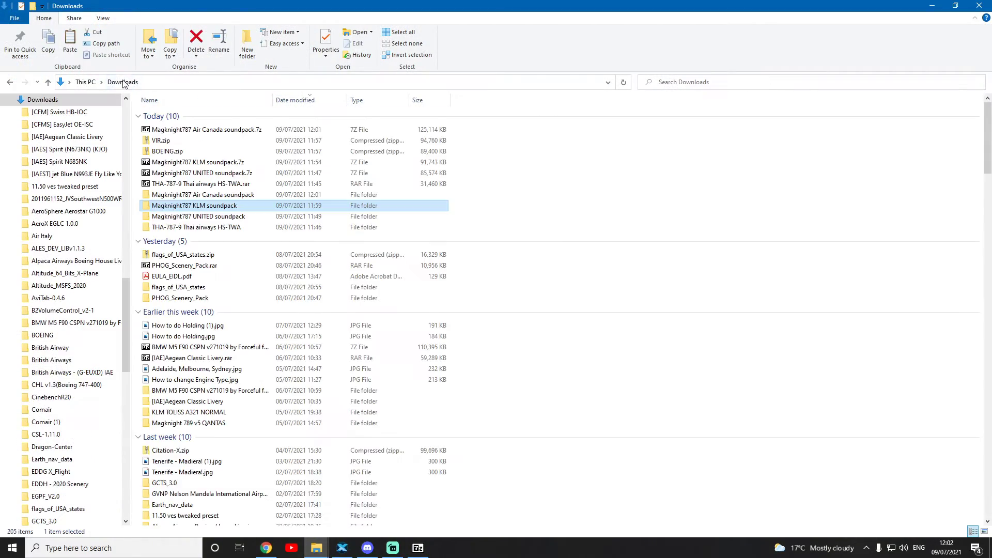
{"action": "left_click", "coordinate": [85, 82]}
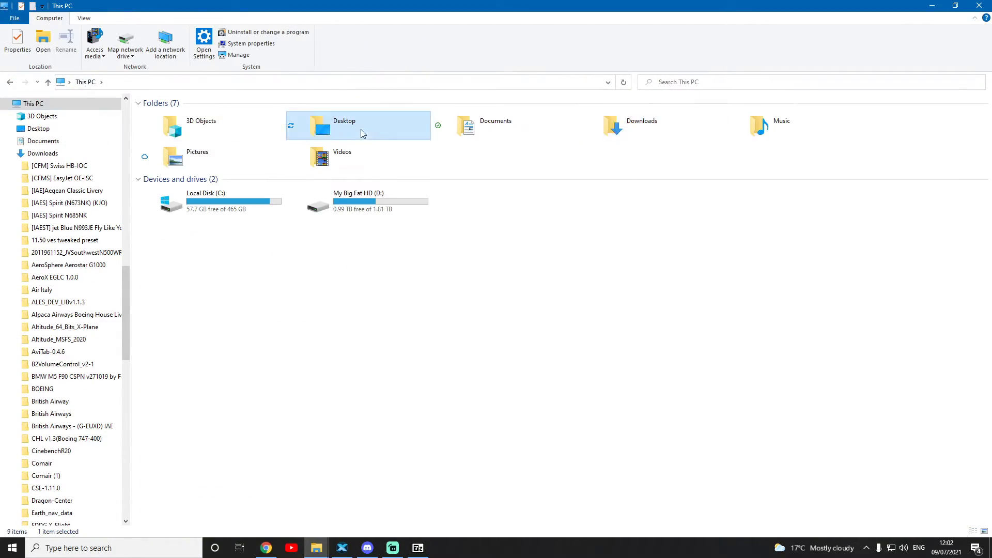
{"action": "double_click", "coordinate": [325, 126]}
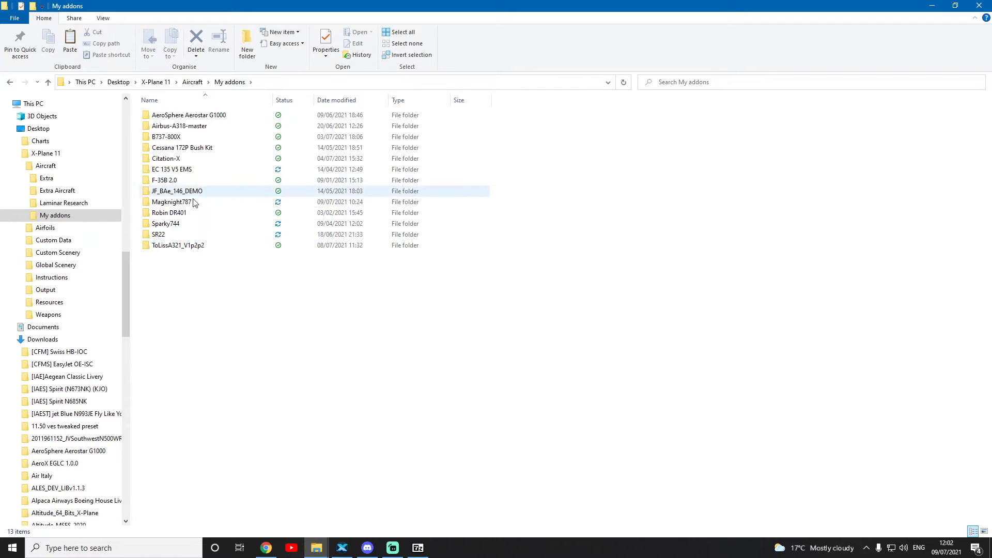
{"action": "left_click", "coordinate": [192, 202]}
{"action": "double_click", "coordinate": [193, 202]}
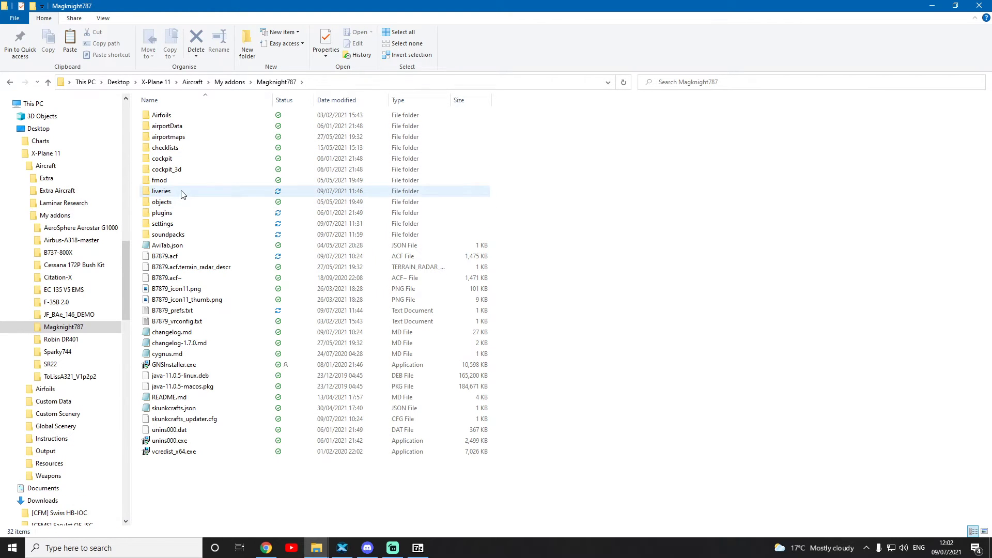
{"action": "double_click", "coordinate": [176, 235]}
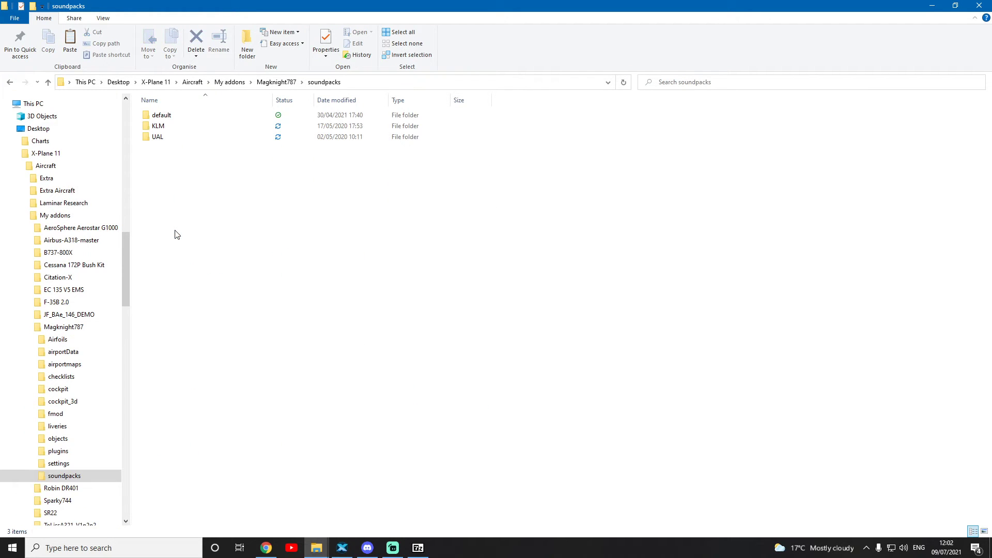
Step: Paste the ACA folder into the Magknight787 soundpacks folder
{"action": "right_click", "coordinate": [209, 224]}
{"action": "left_click", "coordinate": [233, 306]}
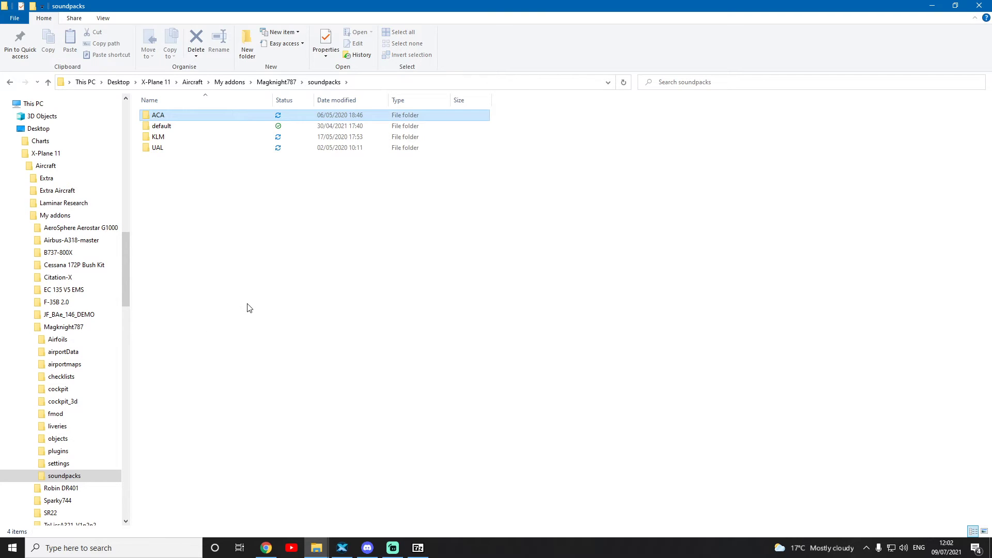
{"action": "left_click", "coordinate": [351, 308]}
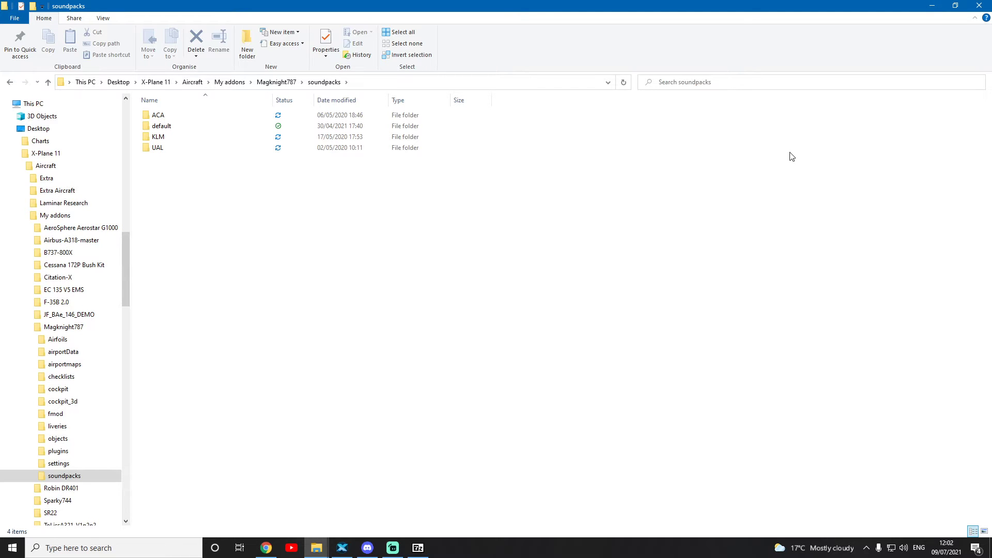
Step: Minimize the File Explorer windows and switch to X-Plane
{"action": "left_click", "coordinate": [932, 5]}
{"action": "left_click", "coordinate": [933, 5]}
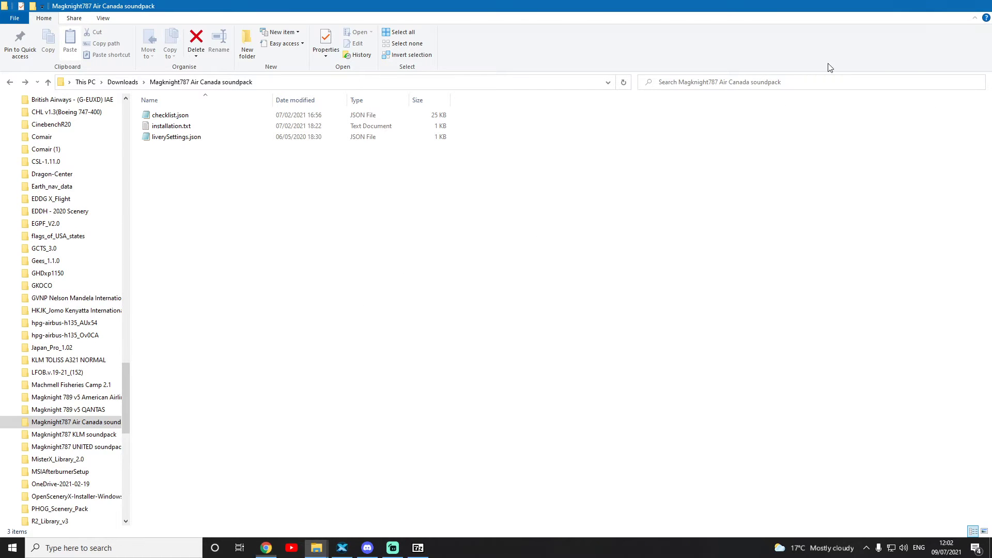
{"action": "left_click", "coordinate": [342, 548]}
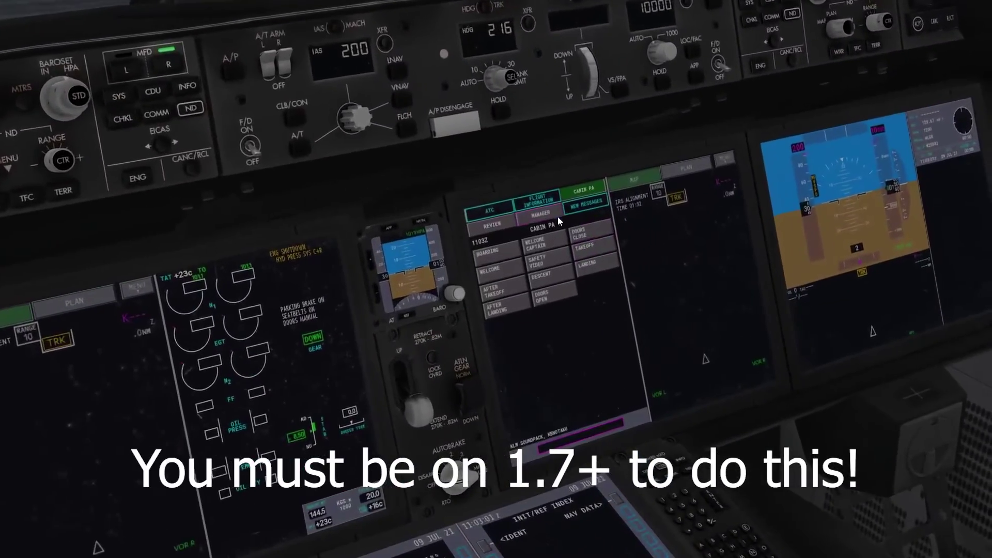
Step: Open the PA soundpacks page in the cockpit display's manager, reload the soundpacks list and select AIR CANADA
{"action": "left_click", "coordinate": [547, 212]}
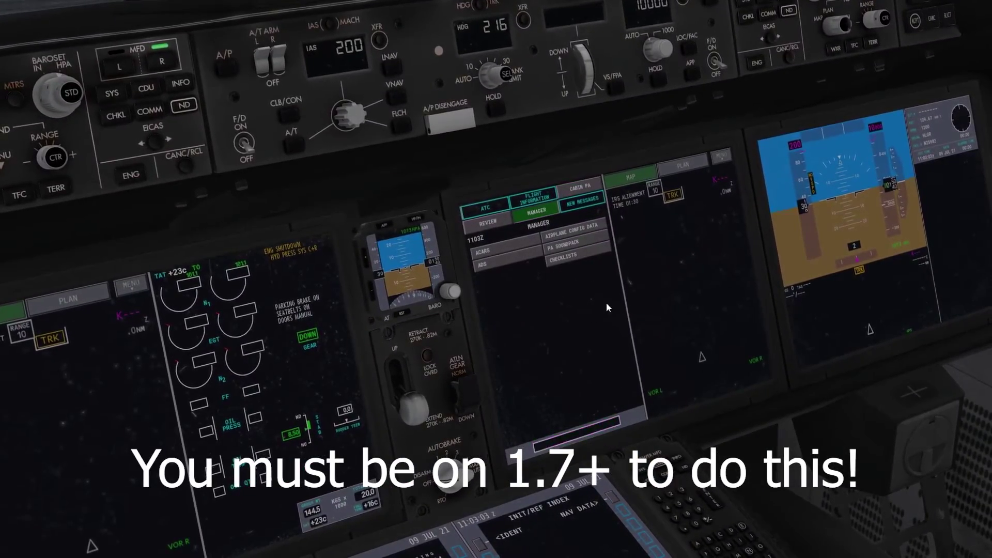
{"action": "left_click", "coordinate": [563, 247]}
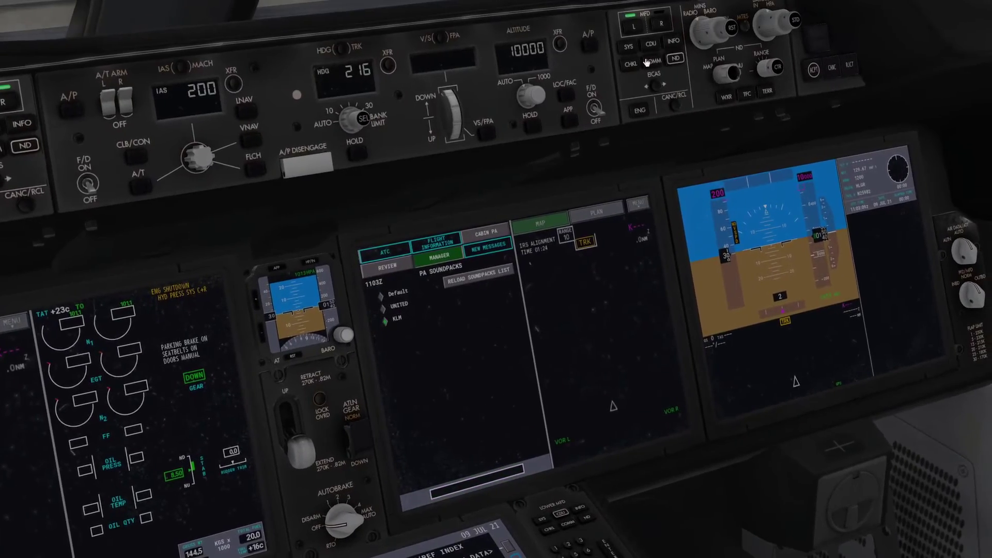
{"action": "left_click", "coordinate": [653, 59]}
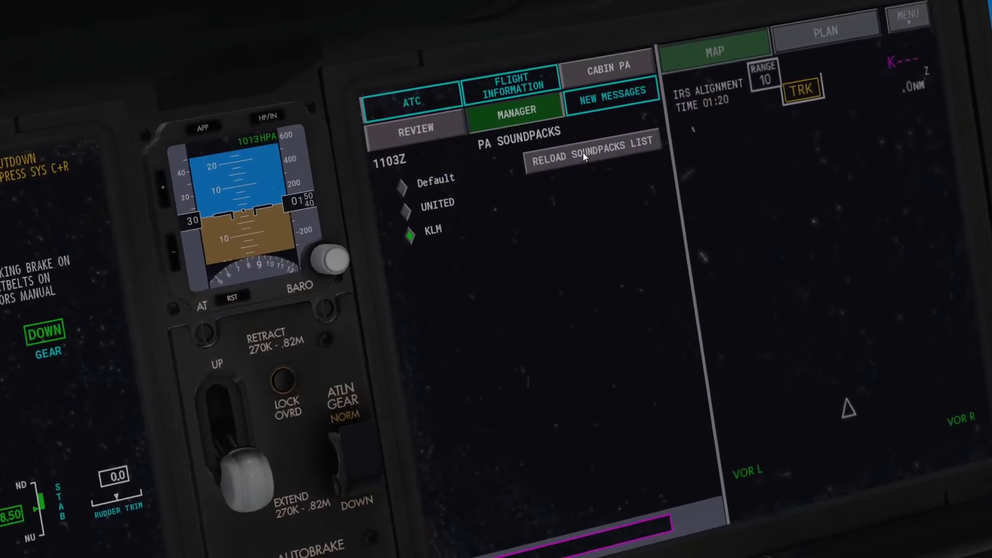
{"action": "left_click", "coordinate": [582, 156]}
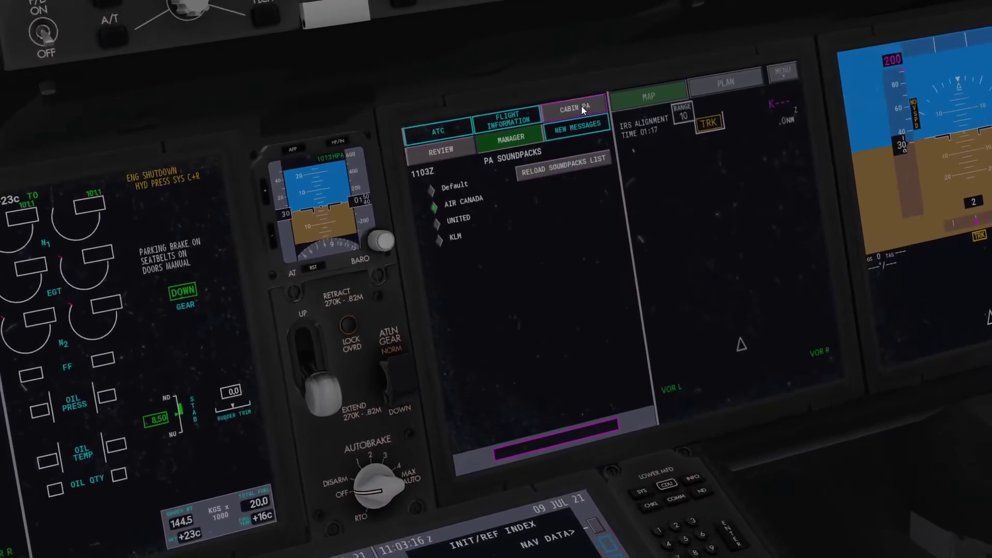
Step: Open the Cabin PA page and play the Welcome and Doors Close announcements
{"action": "left_click", "coordinate": [581, 106]}
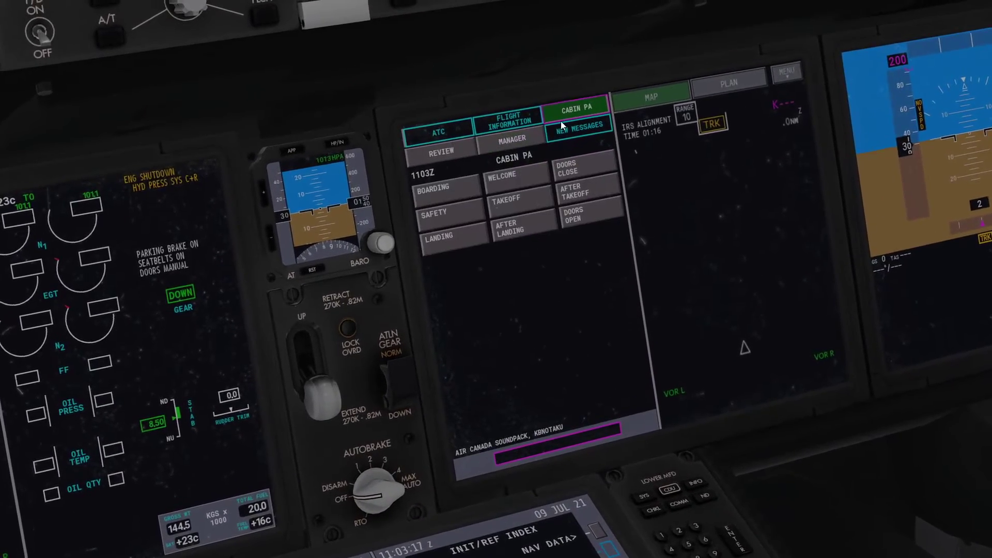
{"action": "left_click", "coordinate": [509, 172]}
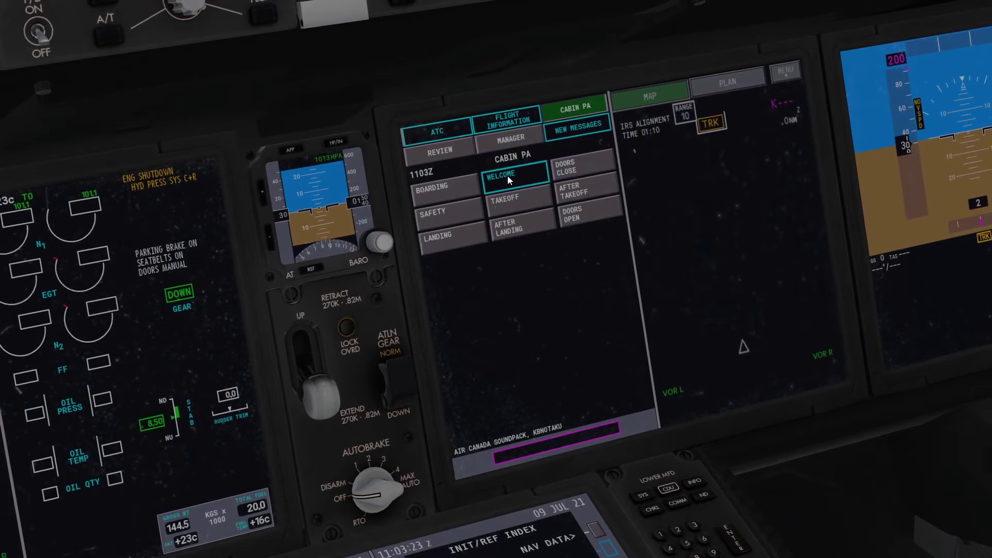
{"action": "left_click", "coordinate": [586, 165]}
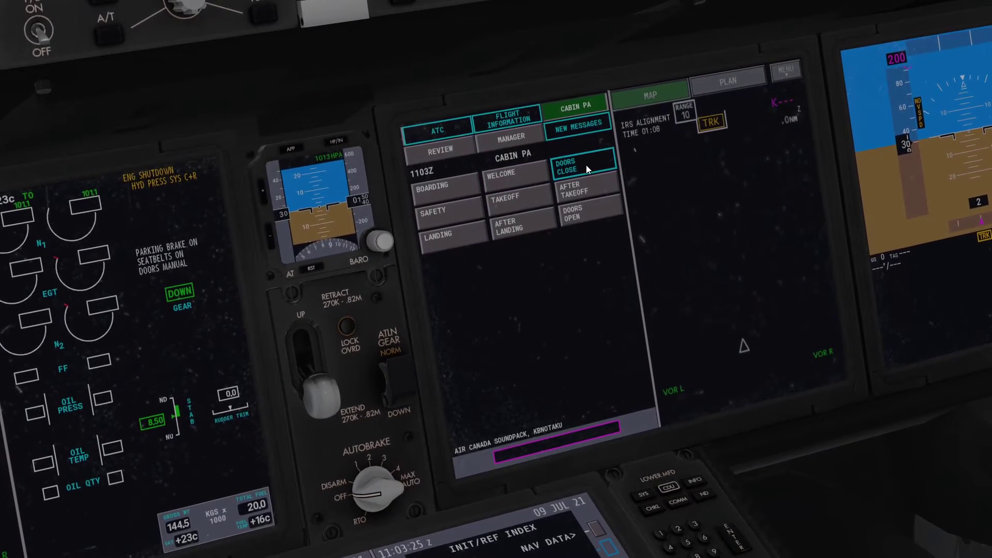
Step: Play the Air Canada Takeoff, After Takeoff and Doors Open announcements from the Cabin PA page
{"action": "left_click", "coordinate": [521, 197]}
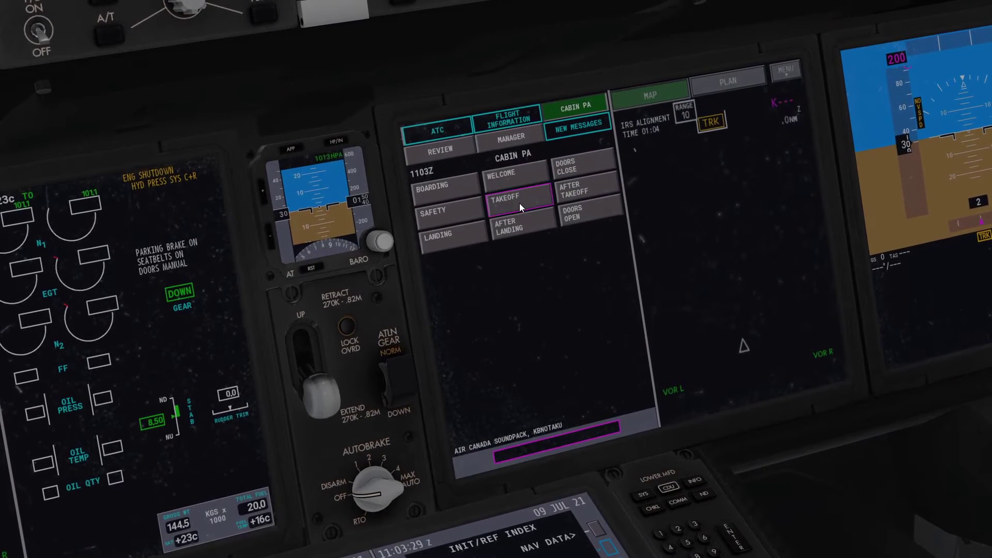
{"action": "left_click", "coordinate": [602, 191]}
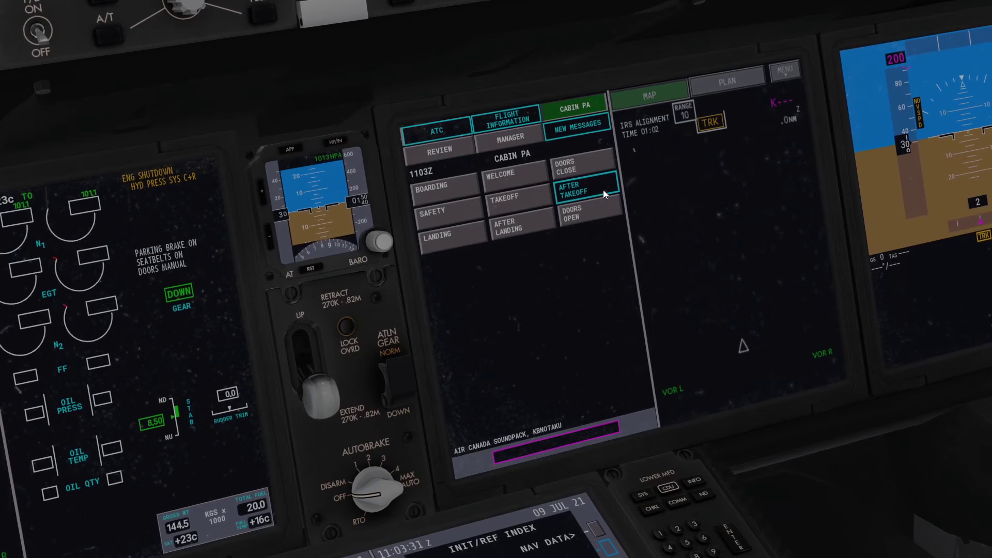
{"action": "left_click", "coordinate": [603, 190]}
{"action": "left_click", "coordinate": [577, 217]}
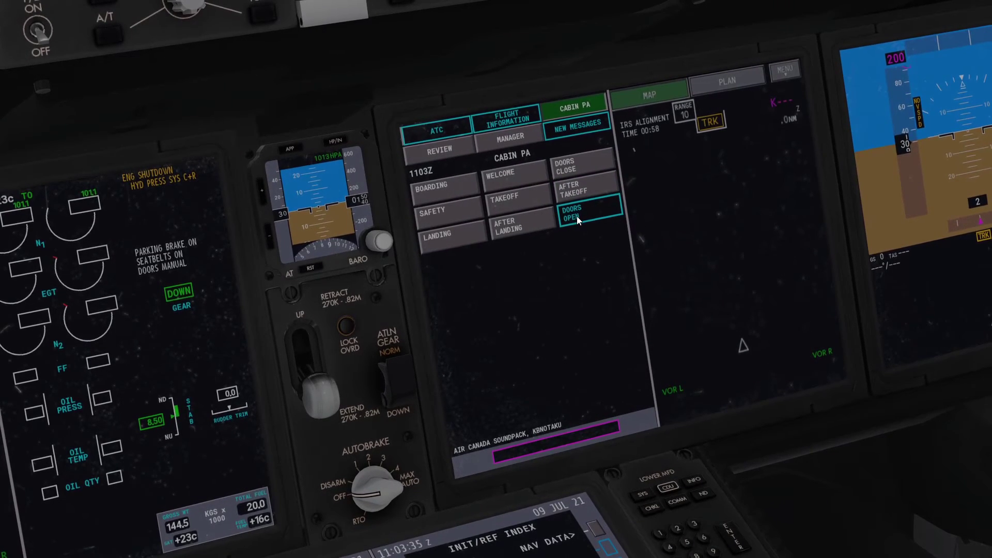
Step: Open the PA soundpacks page in the cockpit display's manager and select the UNITED soundpack
{"action": "key", "text": "KP_1"}
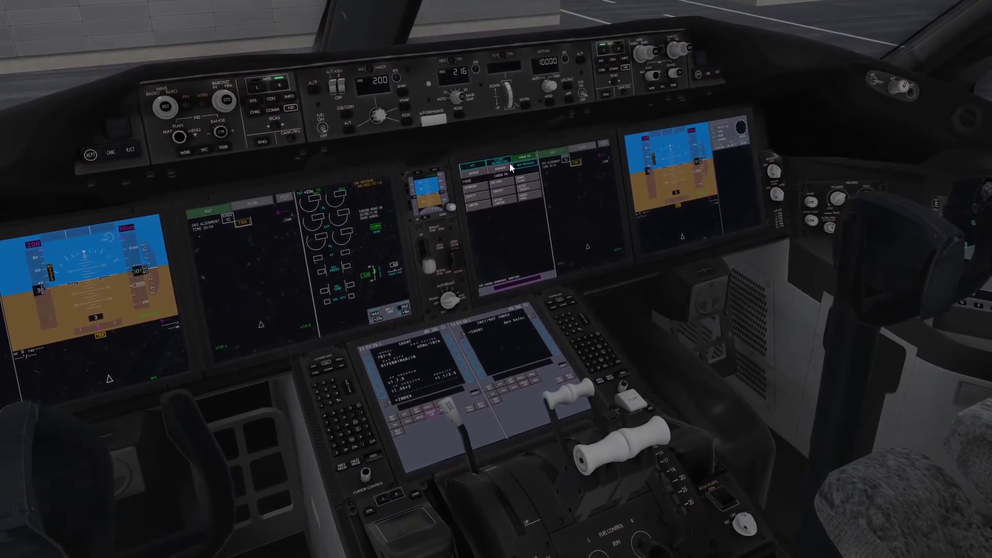
{"action": "left_click", "coordinate": [509, 164]}
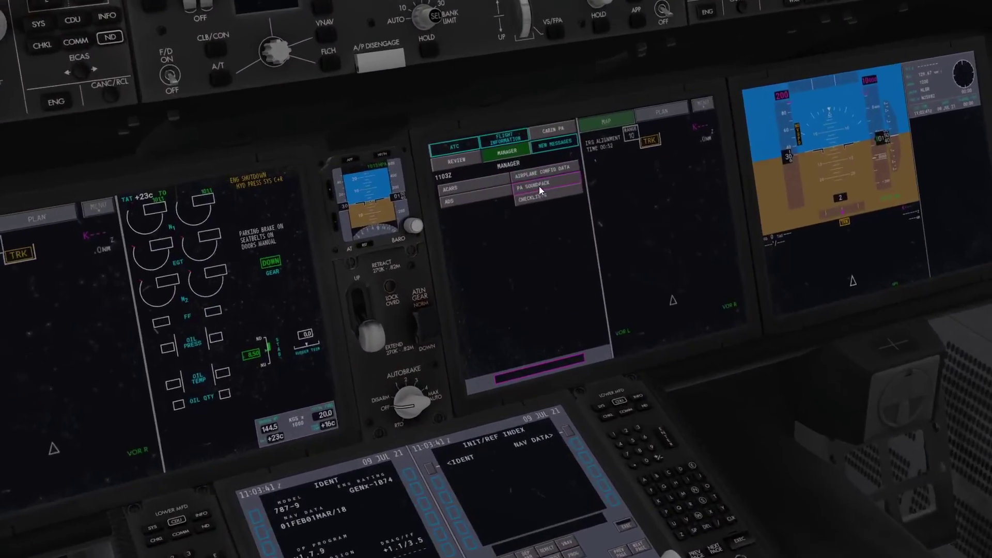
{"action": "left_click", "coordinate": [539, 186]}
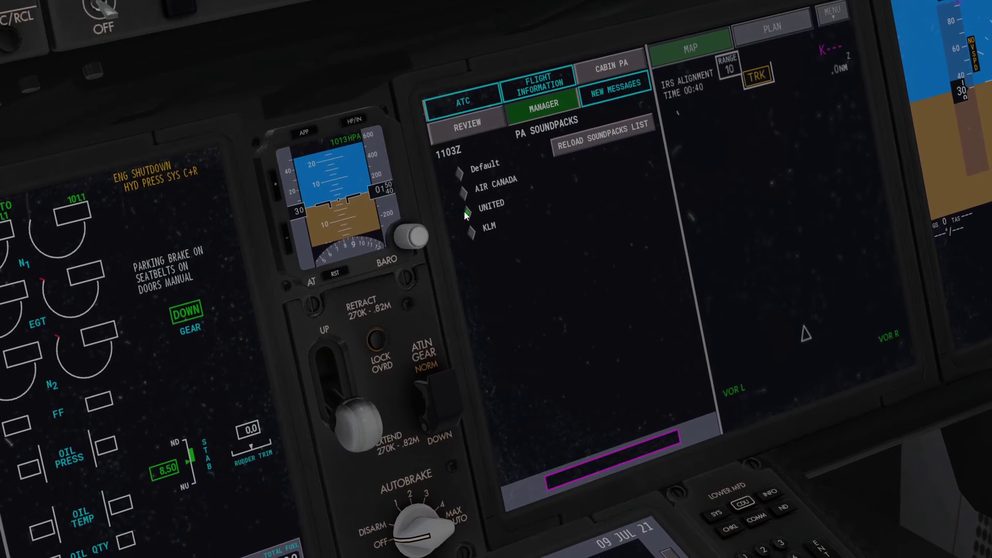
Step: Return to the Cabin PA page and play United's Welcome Capt and Departure Capt announcements
{"action": "left_click", "coordinate": [606, 66]}
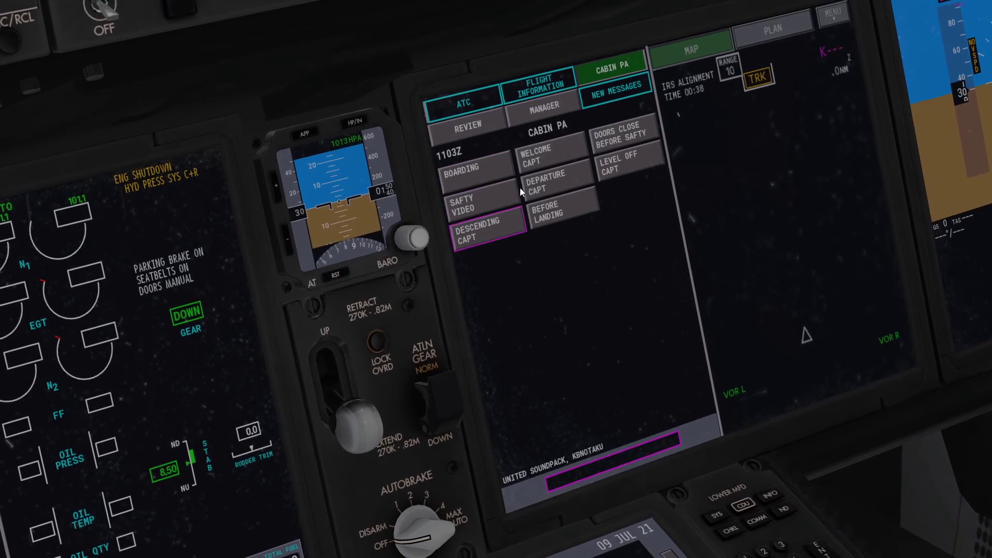
{"action": "left_click", "coordinate": [545, 150]}
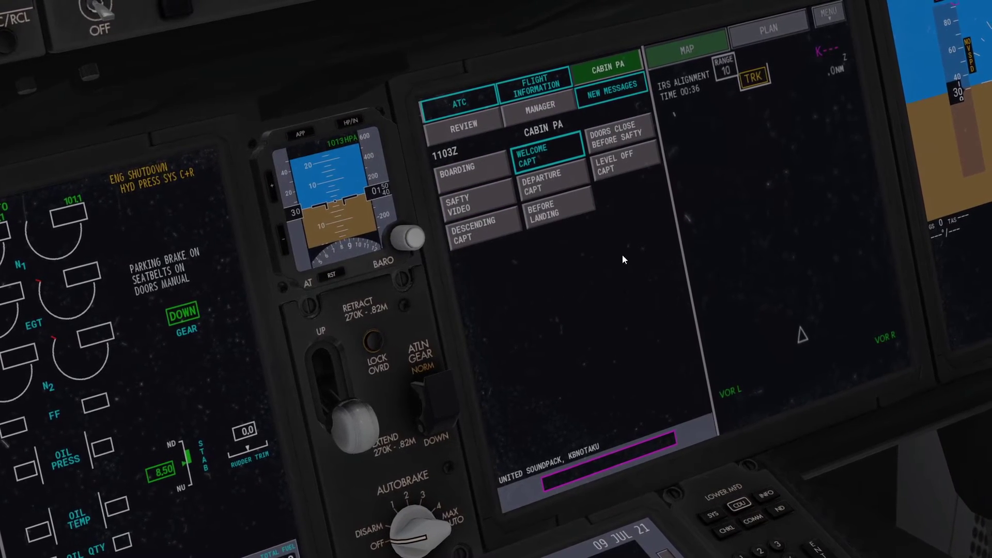
{"action": "left_click", "coordinate": [552, 185]}
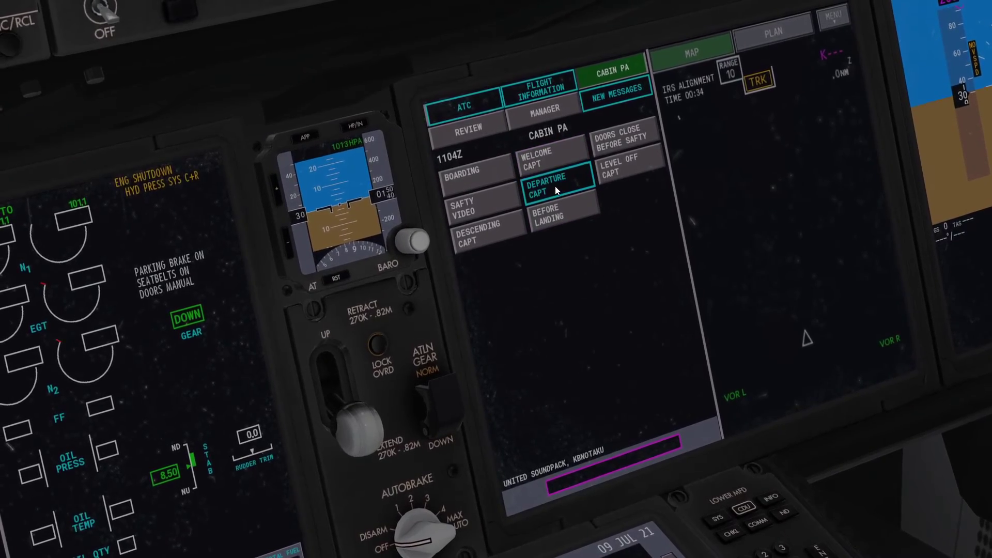
{"action": "key", "text": "KP_1"}
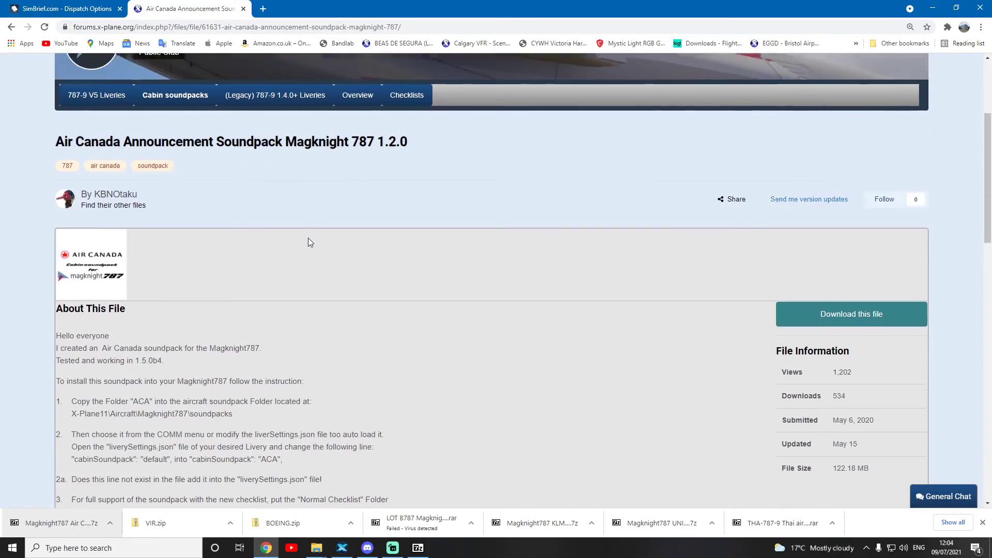
Step: Review the Air Canada soundpack's forum page in the browser and browse the Magknight 787 Cabin soundpacks category for other airlines' packs
{"action": "scroll", "coordinate": [221, 312], "scroll_direction": "up", "scroll_amount": 1}
{"action": "scroll", "coordinate": [370, 294], "scroll_direction": "down", "scroll_amount": 8}
{"action": "scroll", "coordinate": [362, 305], "scroll_direction": "down", "scroll_amount": 2}
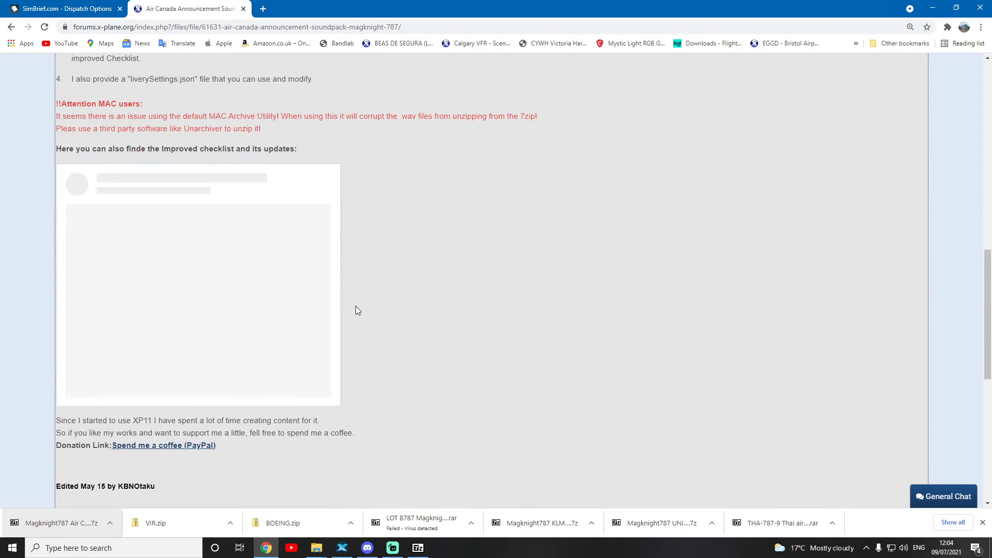
{"action": "scroll", "coordinate": [430, 296], "scroll_direction": "up", "scroll_amount": 12}
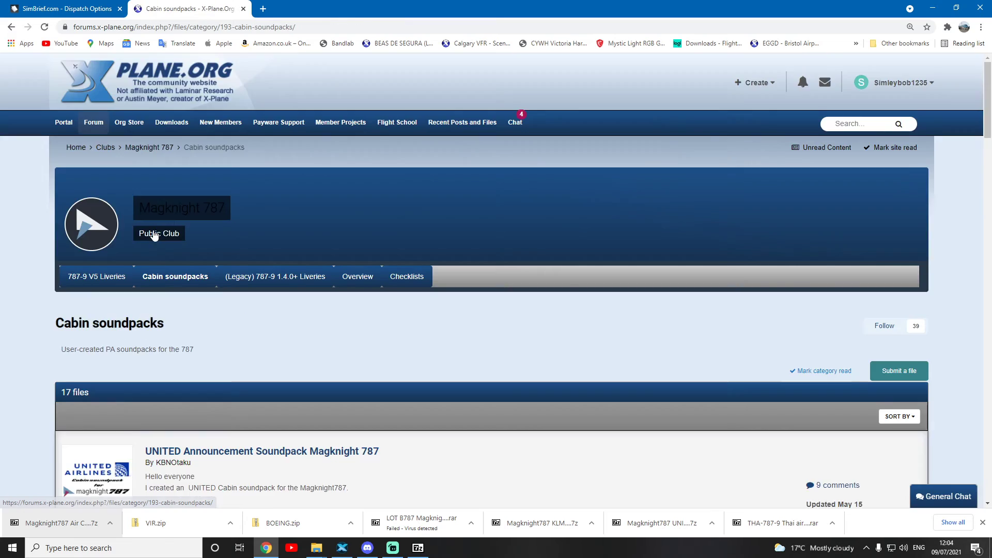
{"action": "scroll", "coordinate": [230, 260], "scroll_direction": "down", "scroll_amount": 20}
{"action": "scroll", "coordinate": [267, 268], "scroll_direction": "down", "scroll_amount": 15}
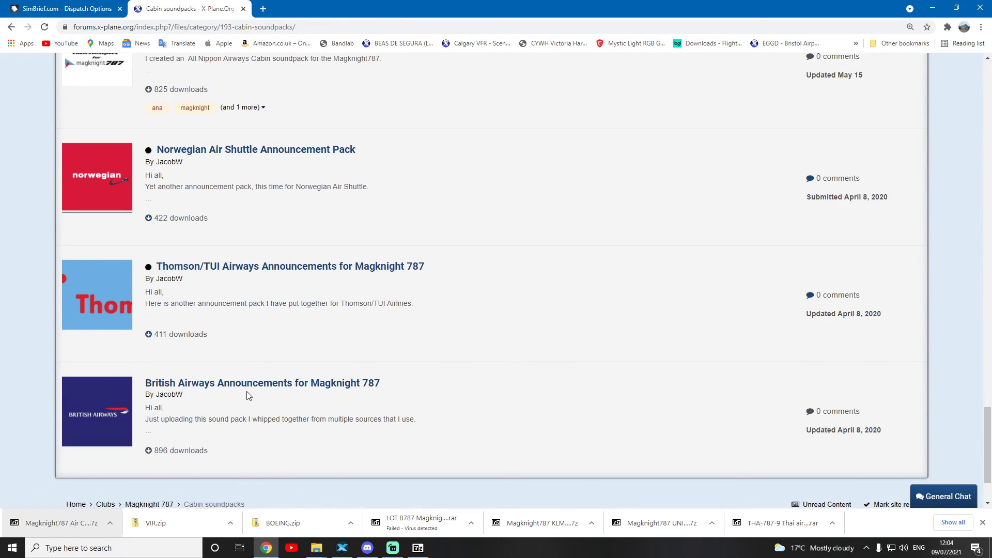
{"action": "scroll", "coordinate": [156, 404], "scroll_direction": "up", "scroll_amount": 15}
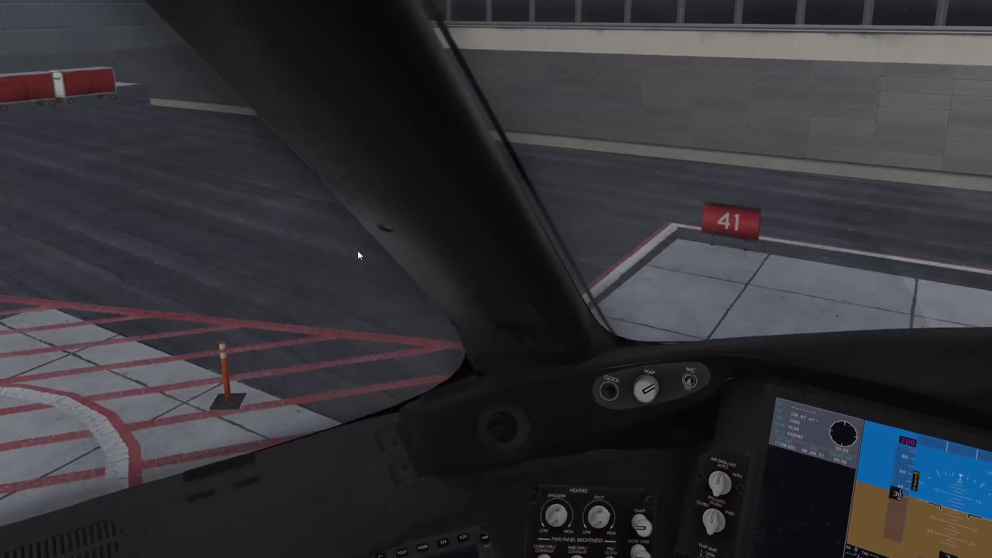